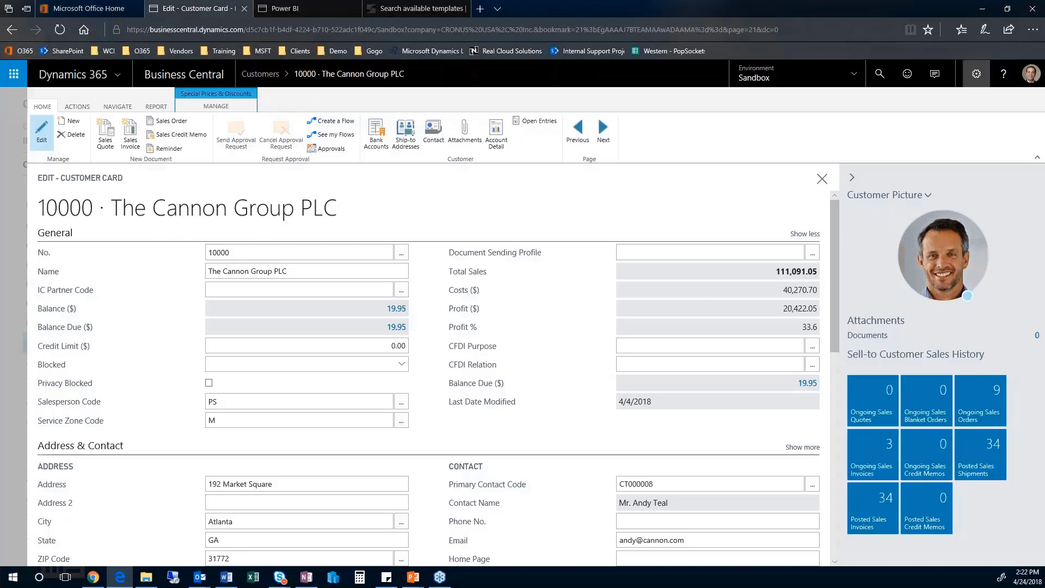
# Step: Open Designer from the Settings gear on The Cannon Group PLC customer card
pyautogui.click(975, 75)
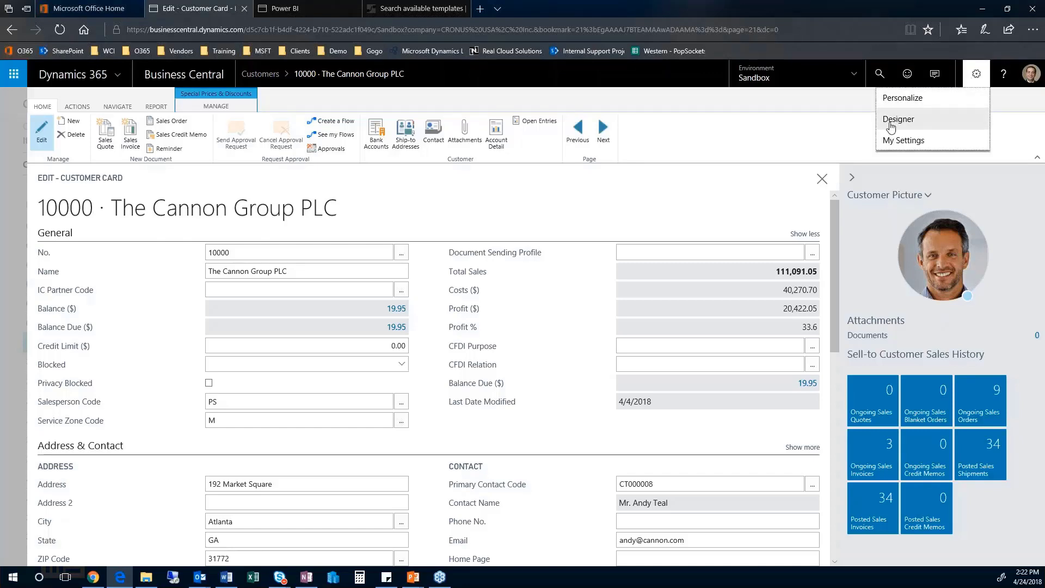
pyautogui.click(909, 120)
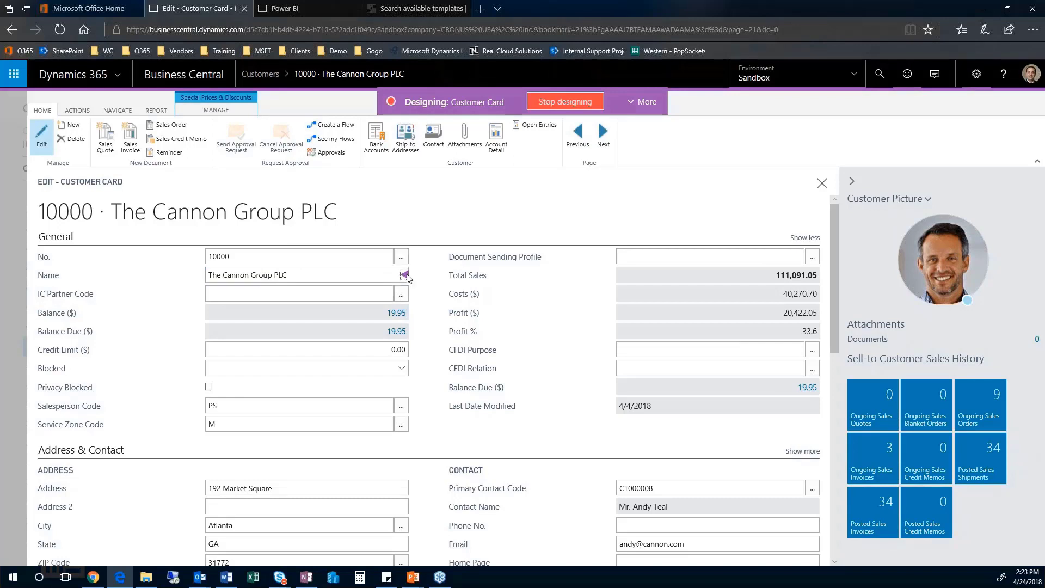
# Step: Remove the CFDI Purpose field from the customer card
pyautogui.click(406, 275)
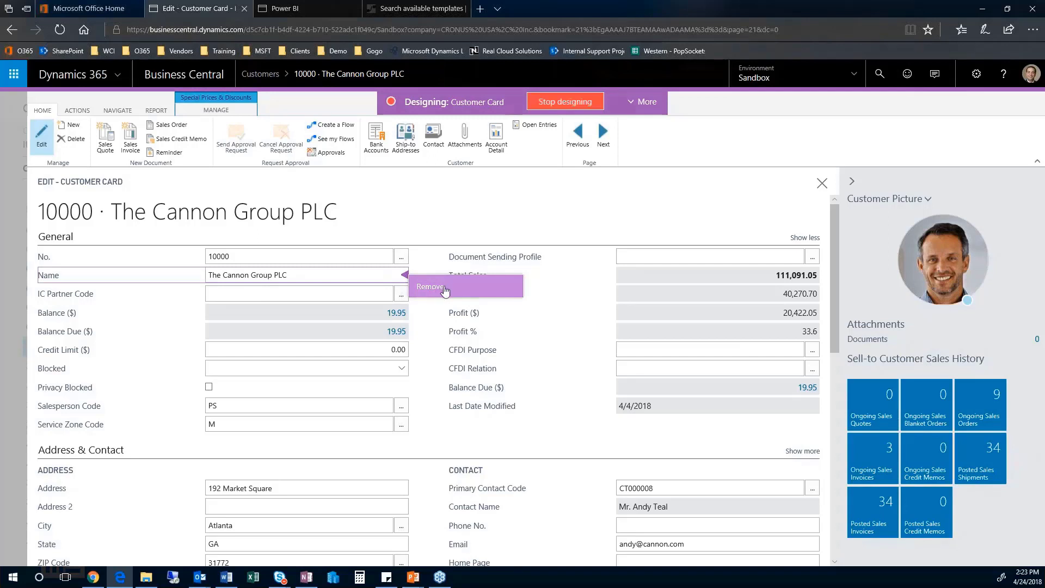
pyautogui.click(656, 354)
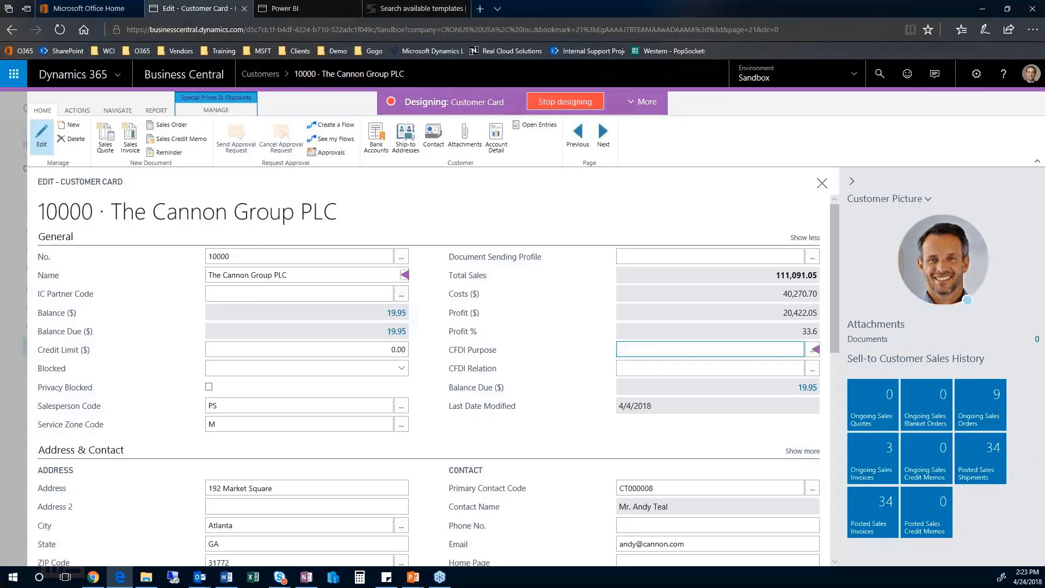
pyautogui.click(817, 350)
pyautogui.click(866, 363)
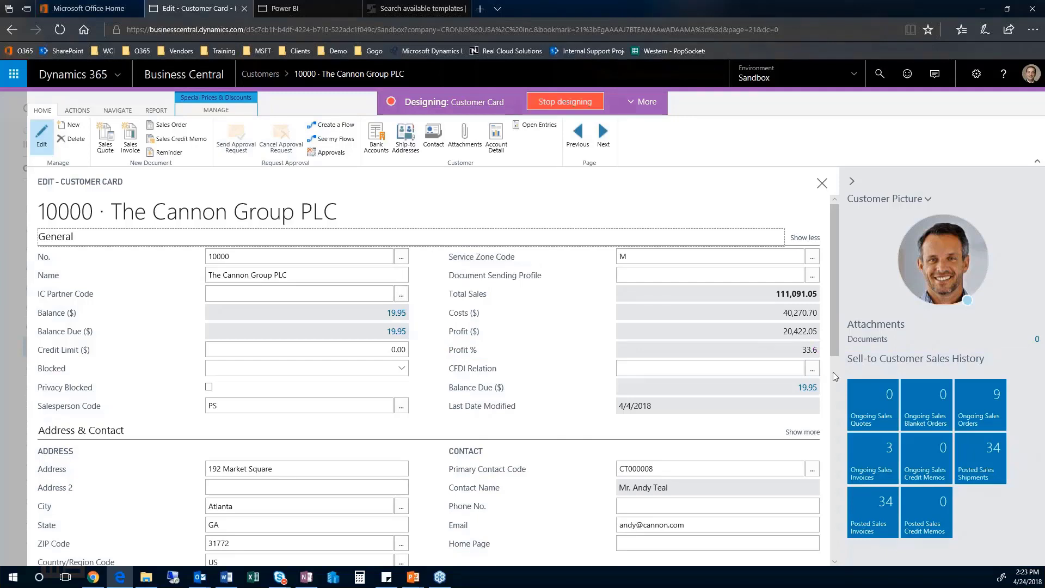
# Step: Remove the CFDI Relation field and expand the Designing bar with More
pyautogui.click(815, 368)
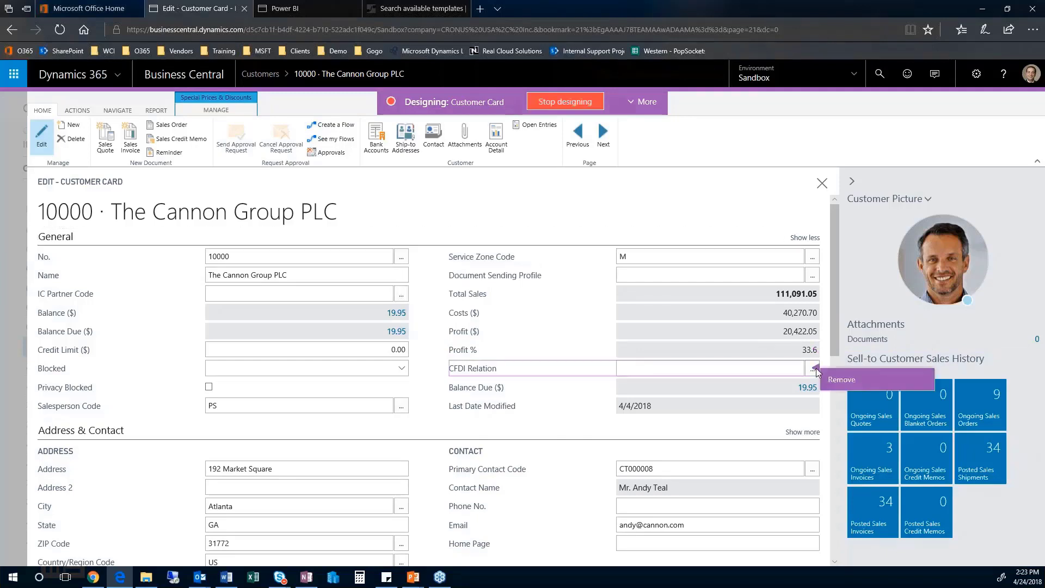
pyautogui.click(843, 380)
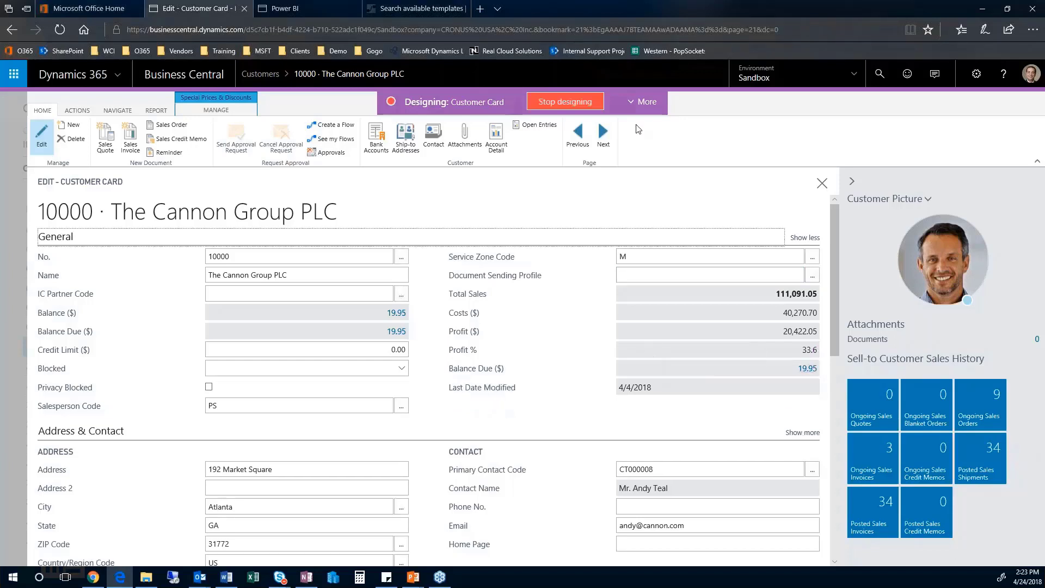
pyautogui.click(651, 102)
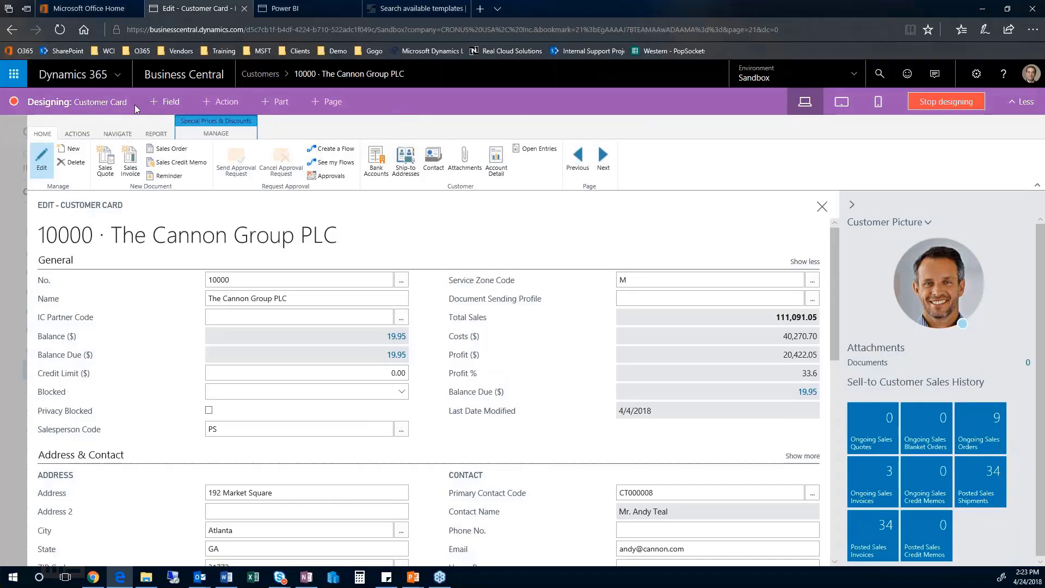
# Step: Open the Add Field to Page pane from + Field on the Designing bar
pyautogui.click(166, 104)
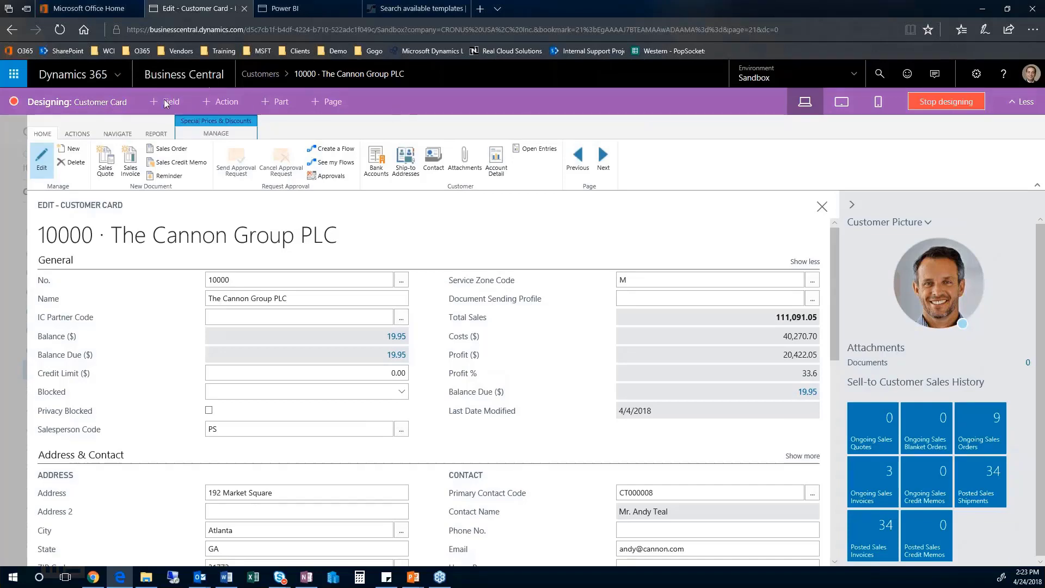
pyautogui.click(166, 103)
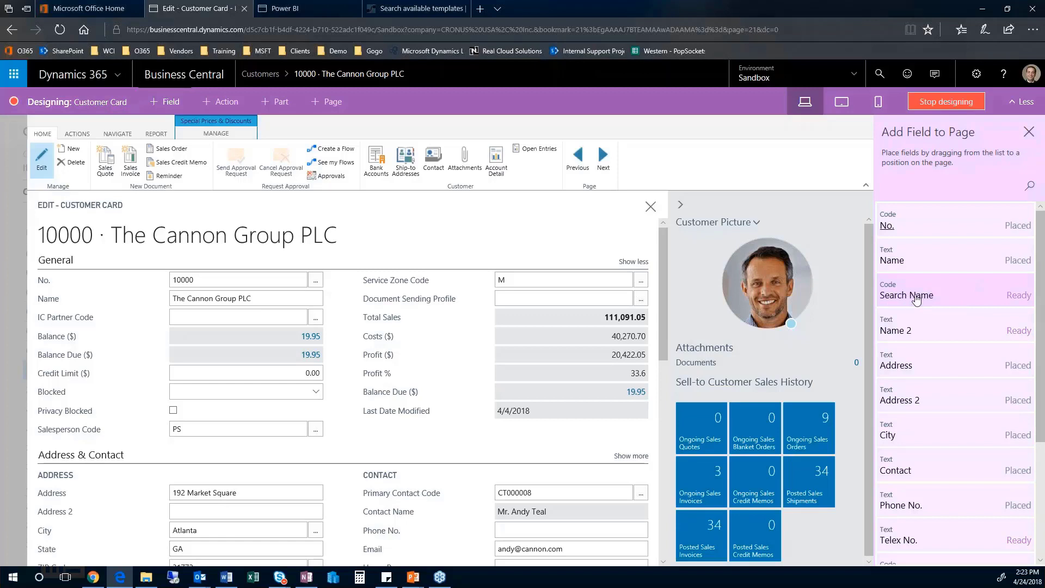
# Step: Drag Search Name from the field list to just below the Name field
pyautogui.moveTo(954, 294)
pyautogui.mouseDown()
pyautogui.moveTo(247, 326)
pyautogui.moveTo(251, 314)
pyautogui.mouseUp()
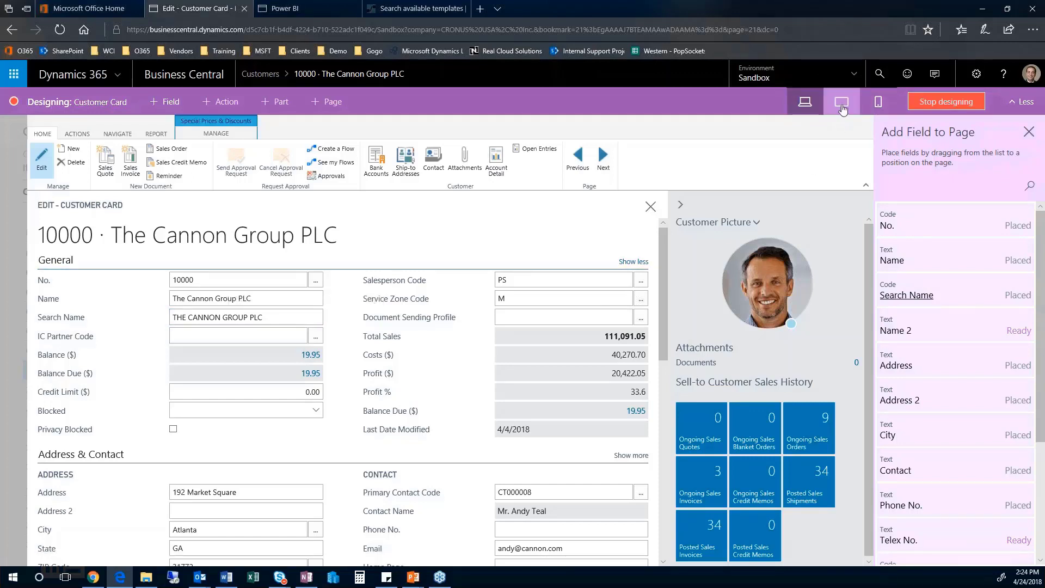
# Step: Preview the customer card in Tablet view, scroll it, and rotate to portrait
pyautogui.click(842, 104)
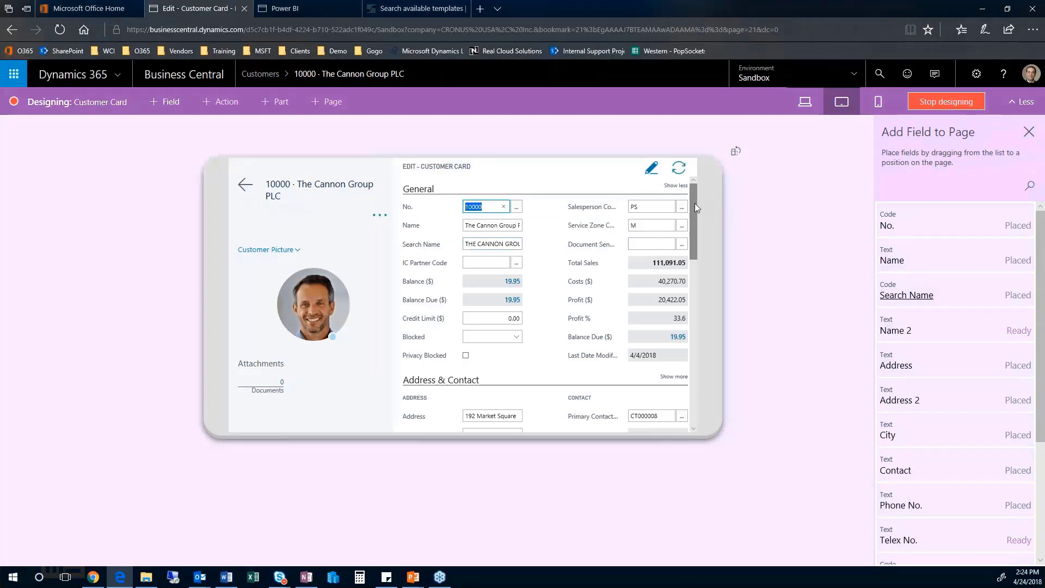
pyautogui.moveTo(695, 207)
pyautogui.mouseDown()
pyautogui.moveTo(686, 306)
pyautogui.moveTo(687, 196)
pyautogui.mouseUp()
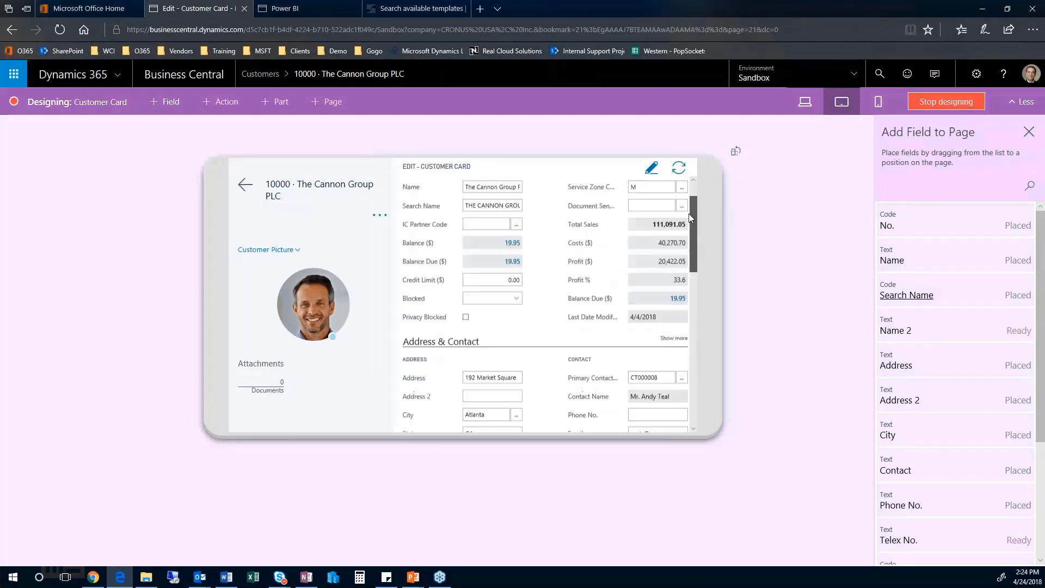
pyautogui.click(736, 153)
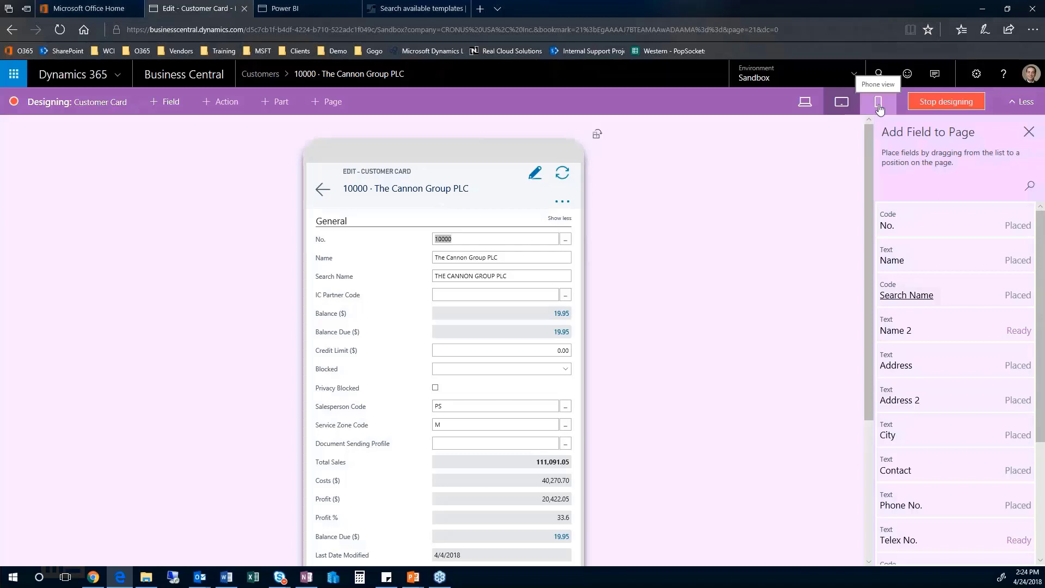
# Step: Preview the card on Phone in landscape and portrait, then return to Desktop view
pyautogui.click(878, 102)
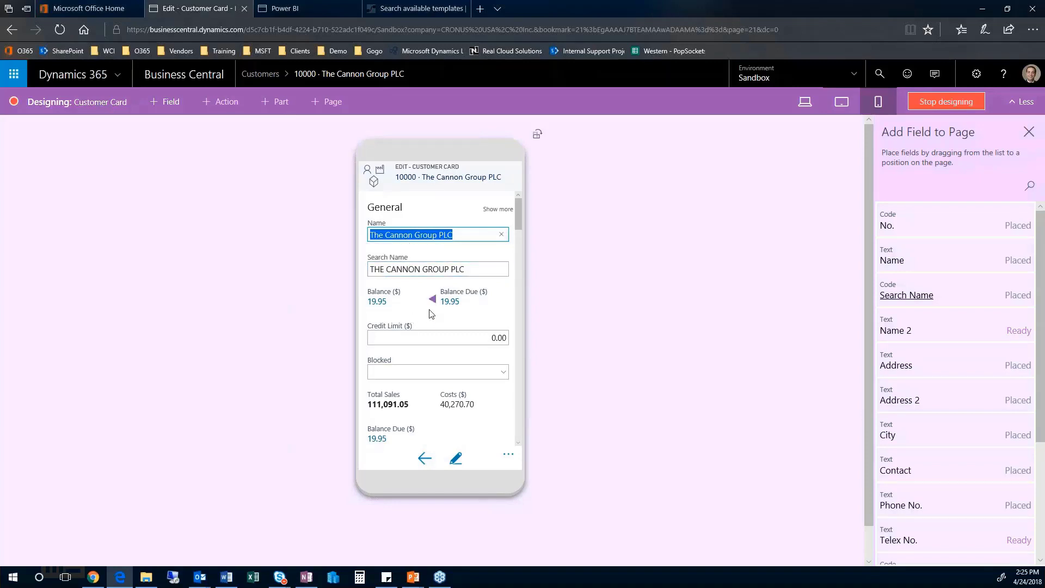
pyautogui.click(537, 135)
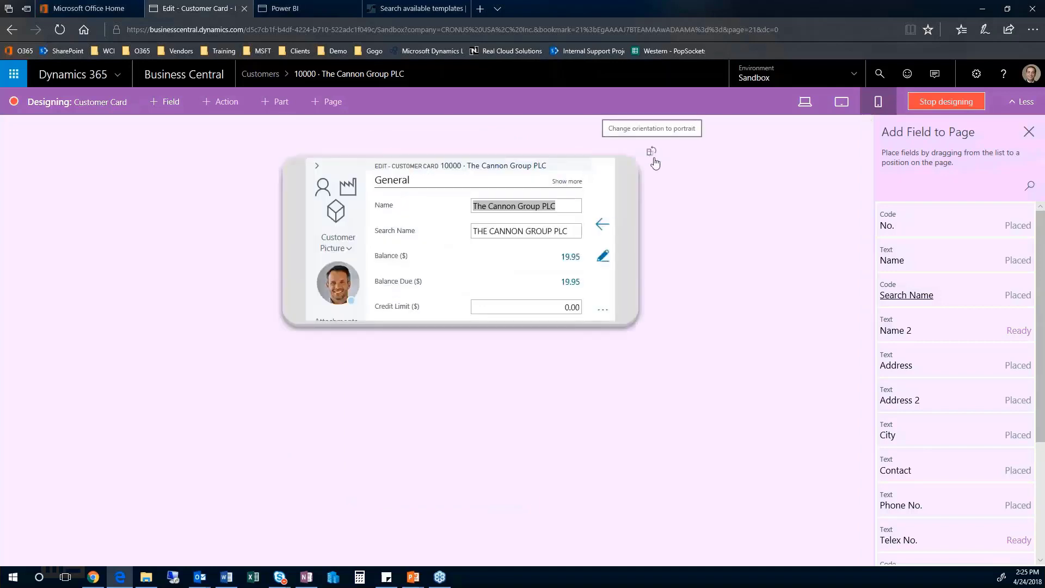
pyautogui.click(654, 159)
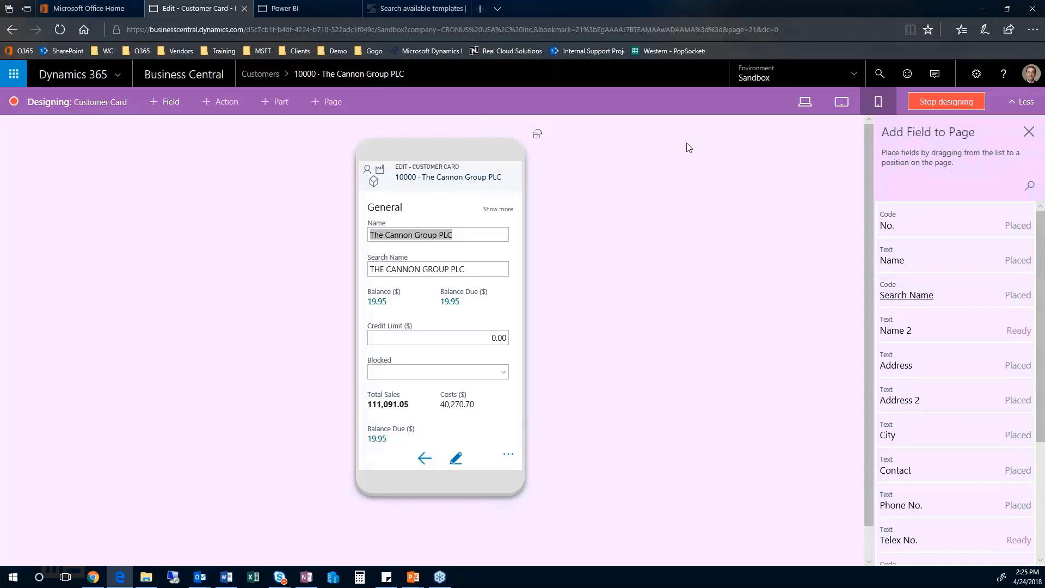
pyautogui.click(803, 102)
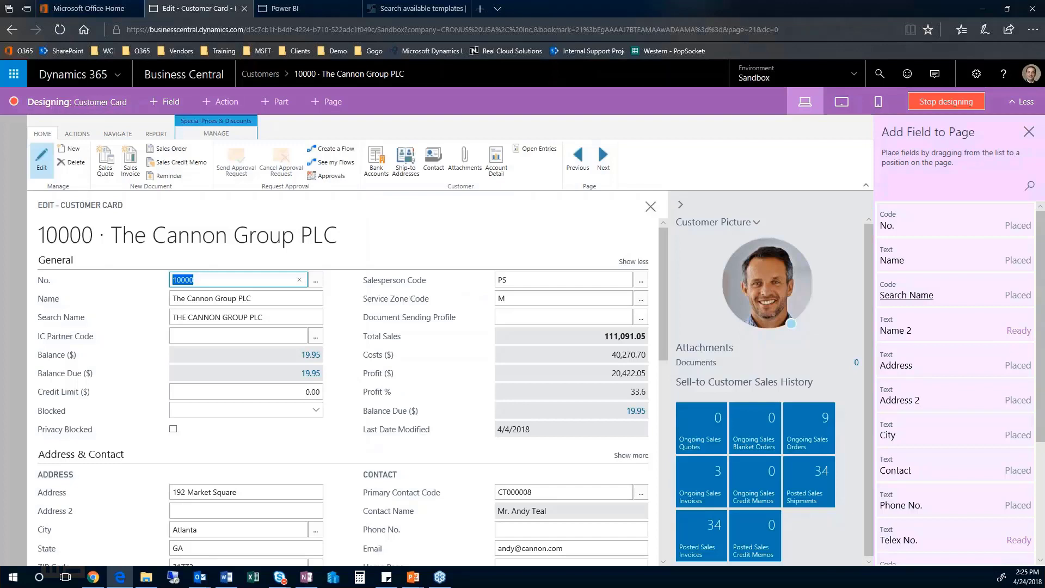